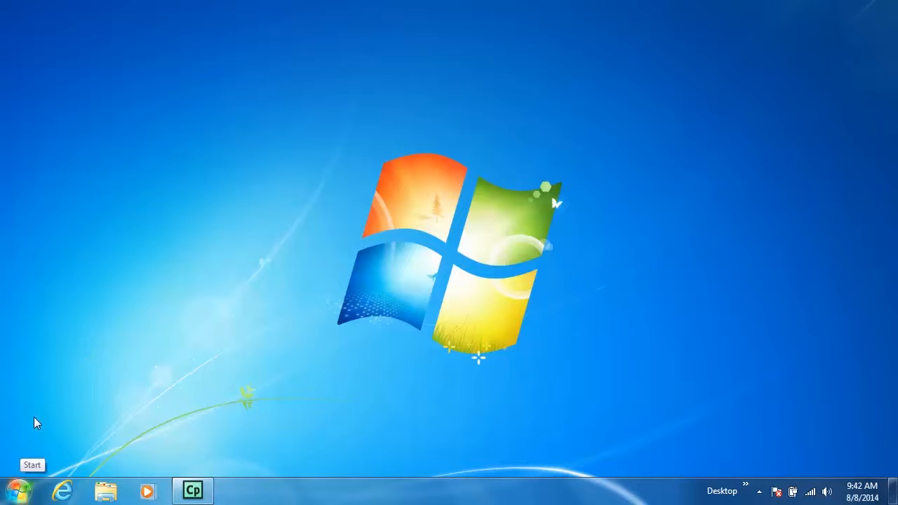
Launch aceconnect School Management and log in with the administrator's user name and account password.
left_click(19, 491)
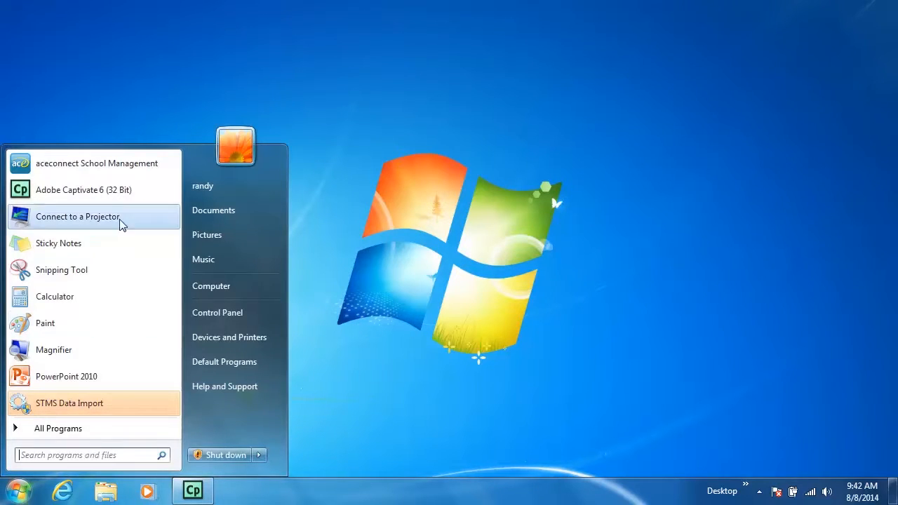
left_click(128, 165)
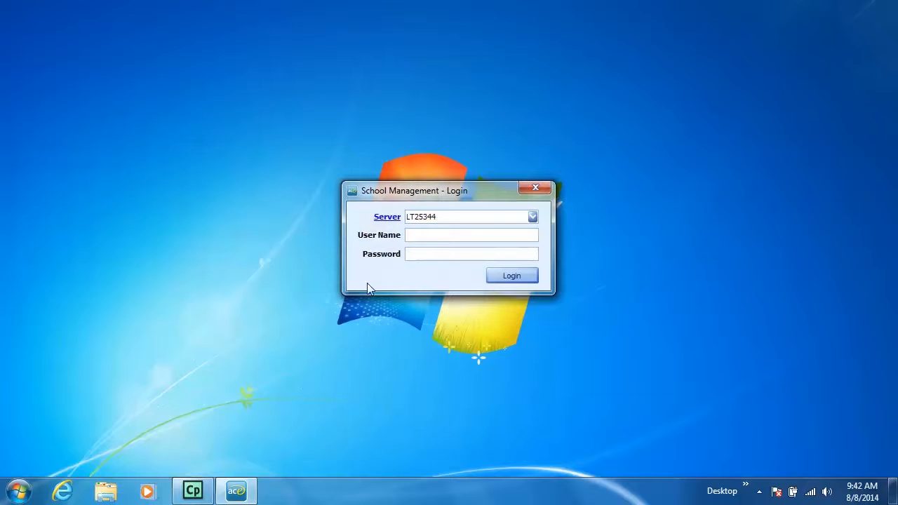
type("adminadmin")
left_click(506, 278)
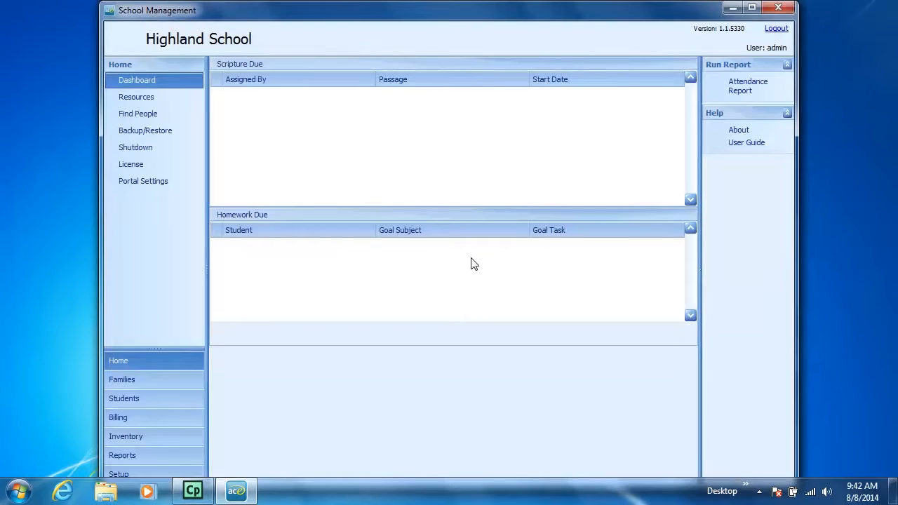
Start adding a new family from the Families section and advance the wizard to the primary person's details.
left_click(180, 388)
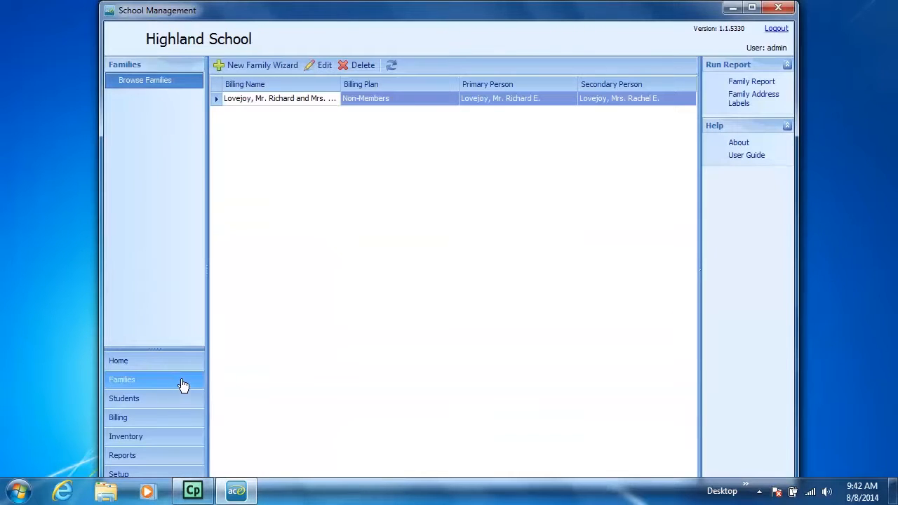
left_click(285, 66)
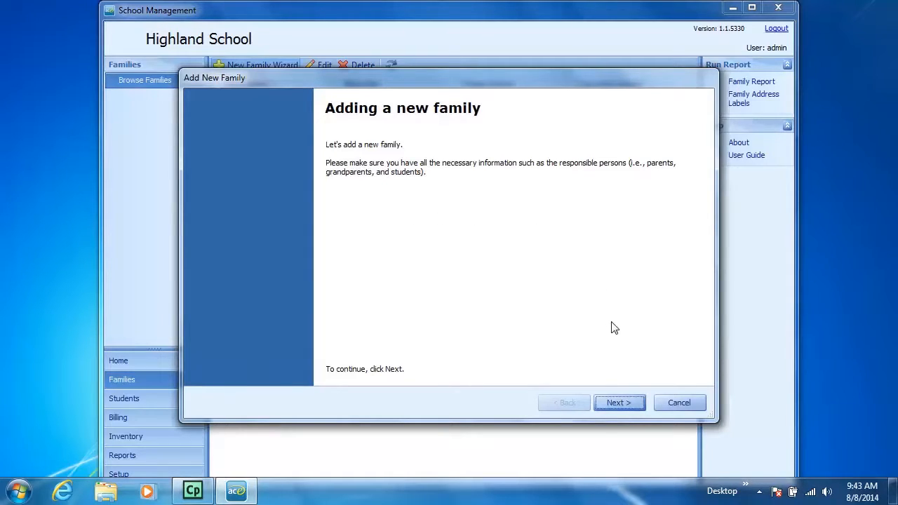
left_click(621, 403)
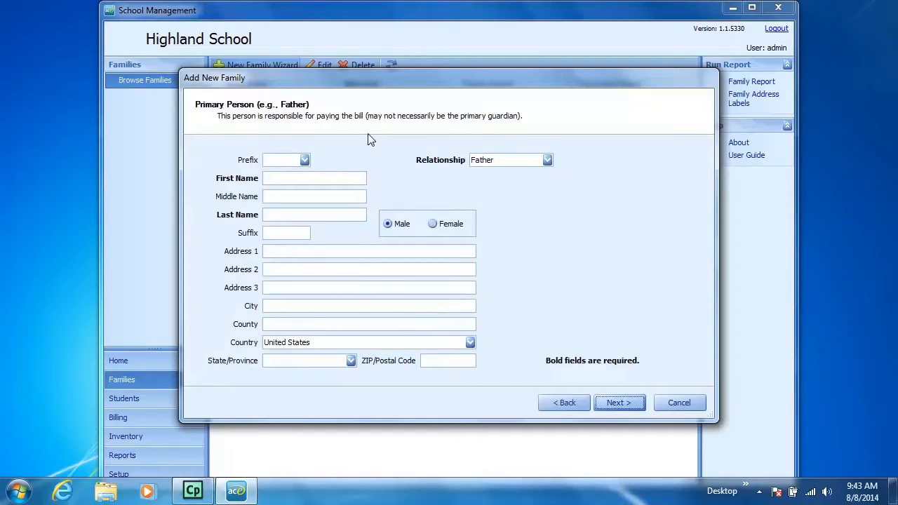
Set the primary person's prefix to Mr. and enter his first, middle and last names.
left_click(305, 160)
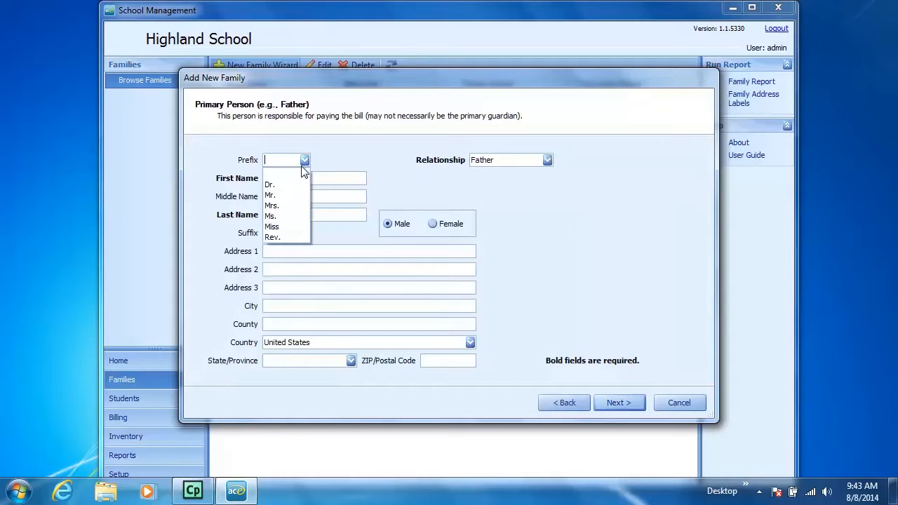
left_click(275, 198)
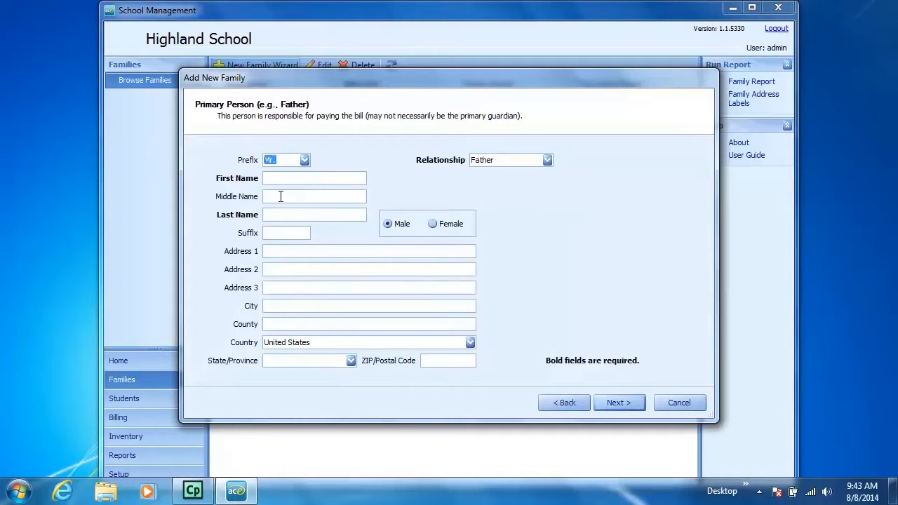
left_click(274, 178)
type("on")
Enter the primary person's street address, city and county.
left_click(279, 251)
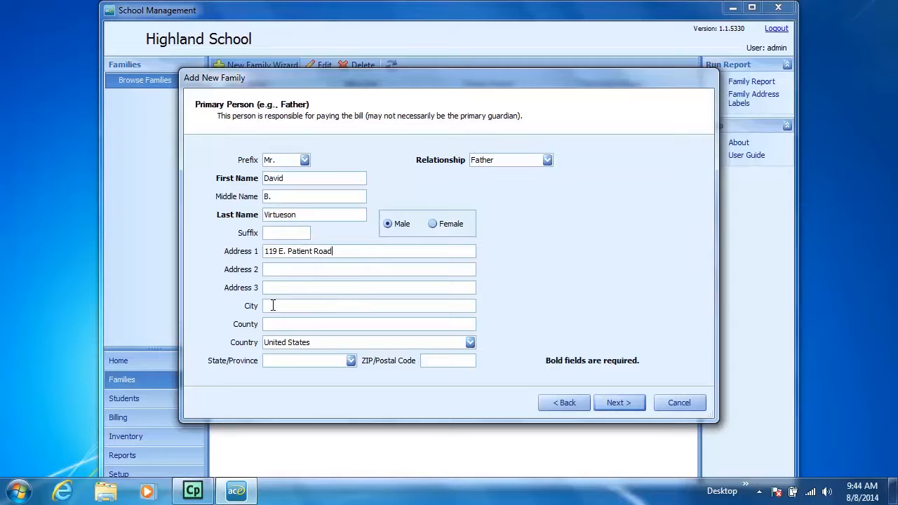
key("Tab")
type("Highland")
left_click(469, 342)
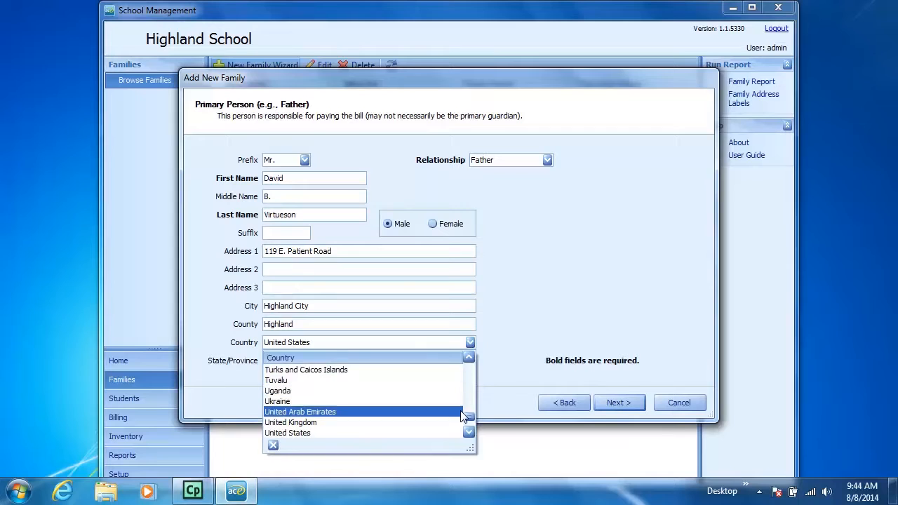
mouse_move(464, 416)
left_mouse_down()
mouse_move(469, 374)
mouse_move(469, 413)
left_mouse_up()
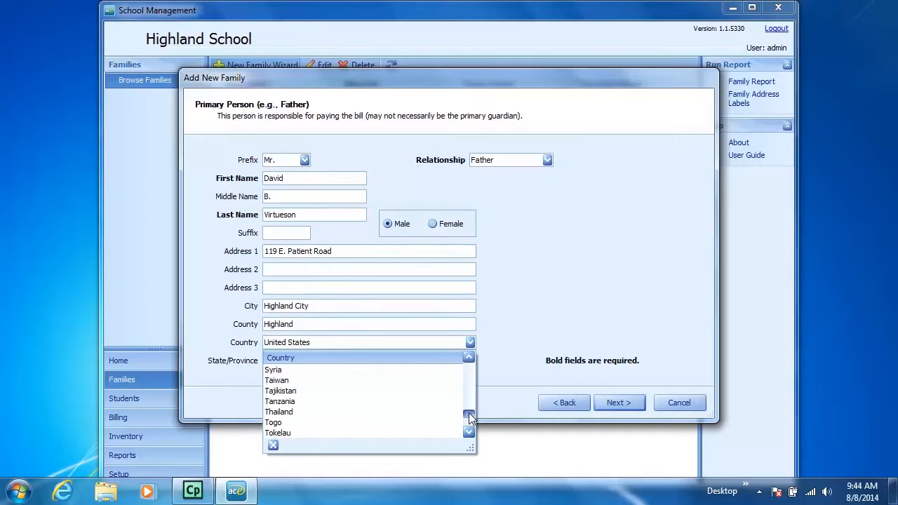
left_click(505, 353)
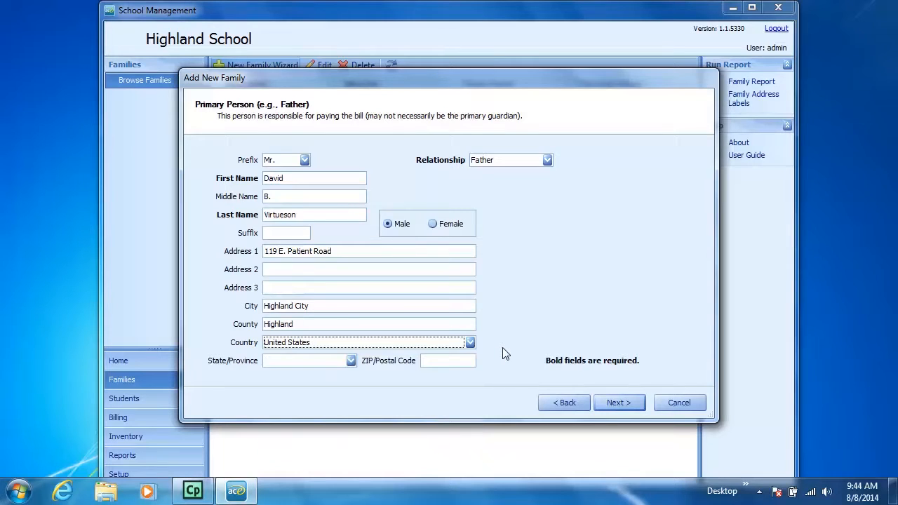
Set the primary person's state to Texas.
left_click(281, 362)
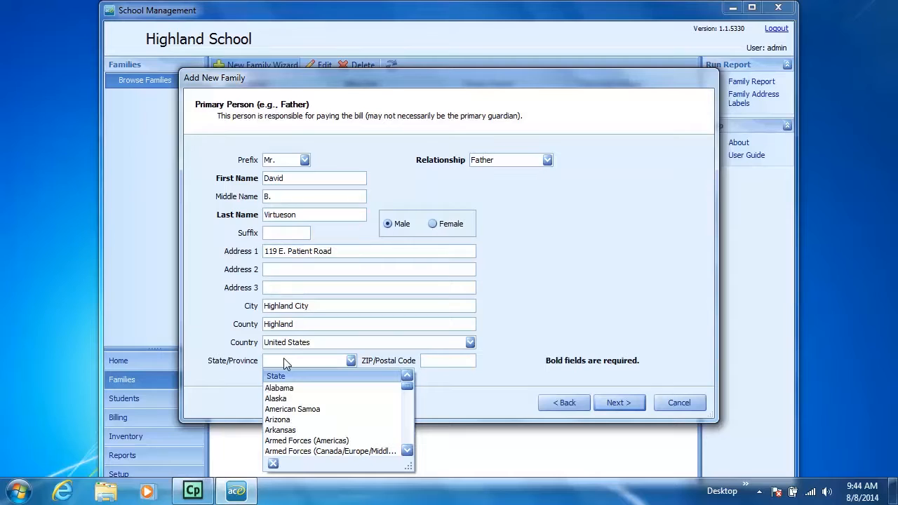
type("Tennessee")
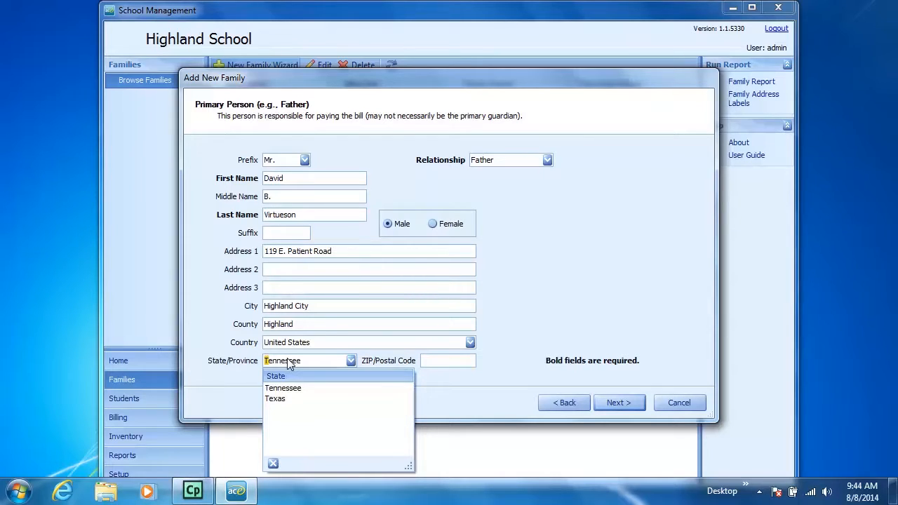
left_click(280, 400)
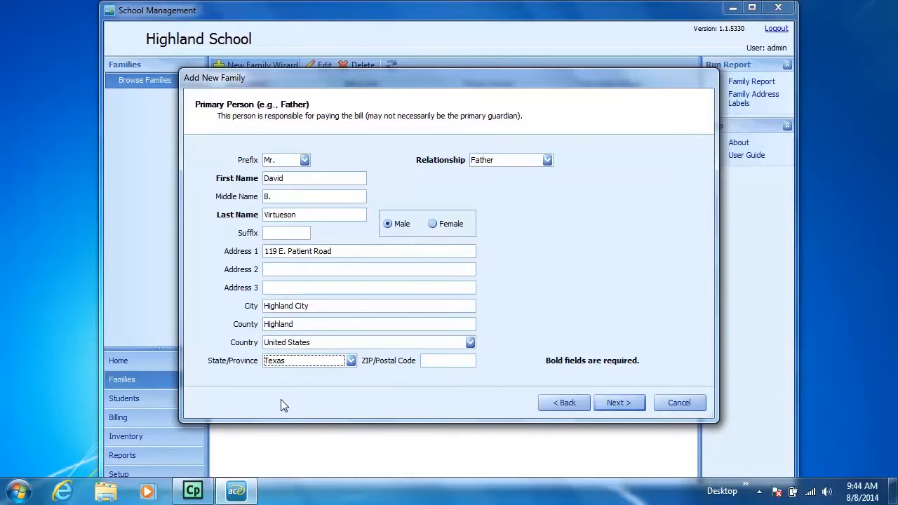
left_click(350, 363)
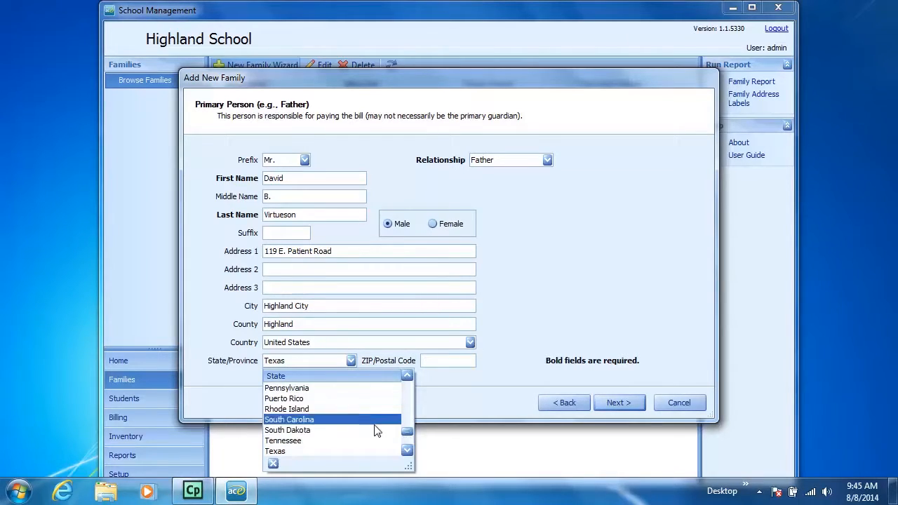
mouse_move(409, 430)
left_mouse_down()
mouse_move(410, 392)
mouse_move(410, 430)
left_mouse_up()
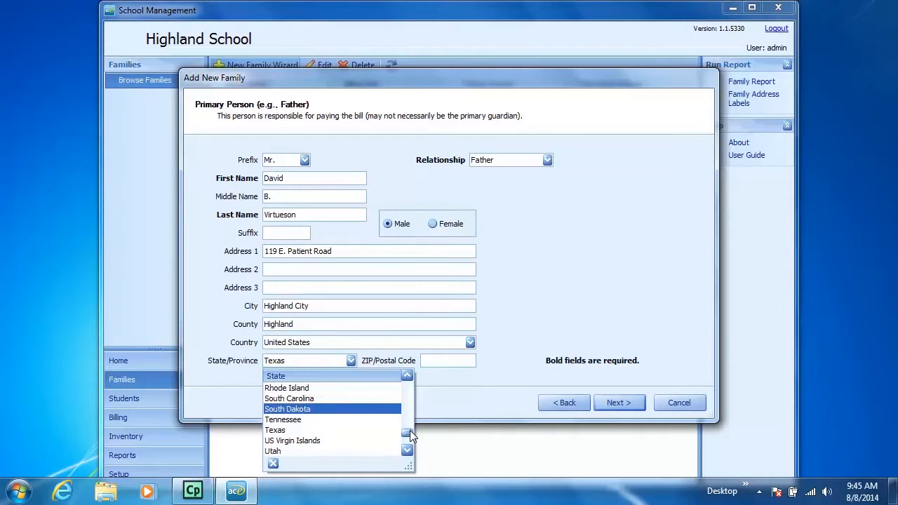
Enter the primary person's ZIP code and continue to the secondary person's details.
left_click(433, 360)
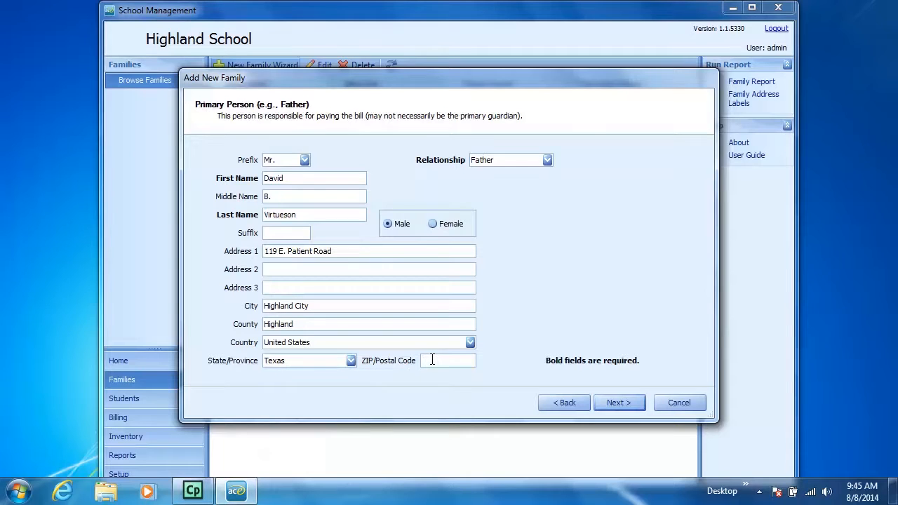
type("77777")
left_click(271, 269)
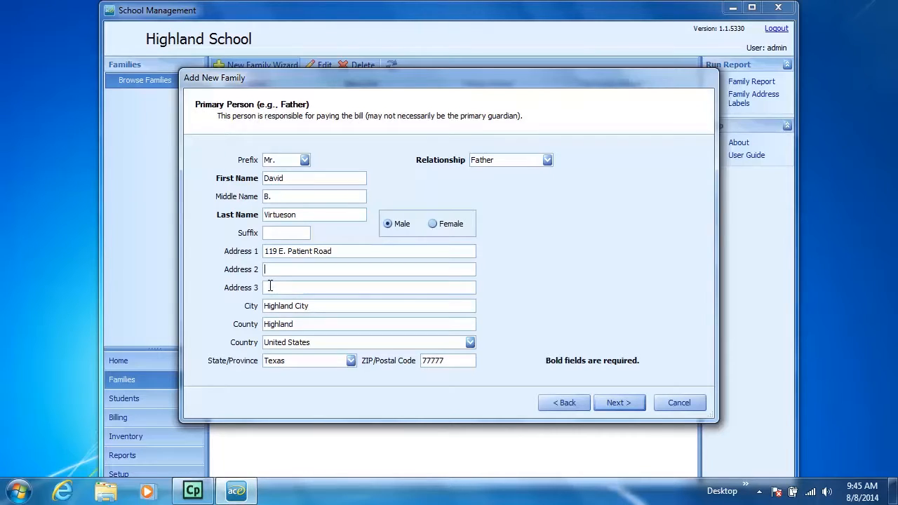
left_click(330, 324)
left_click(610, 402)
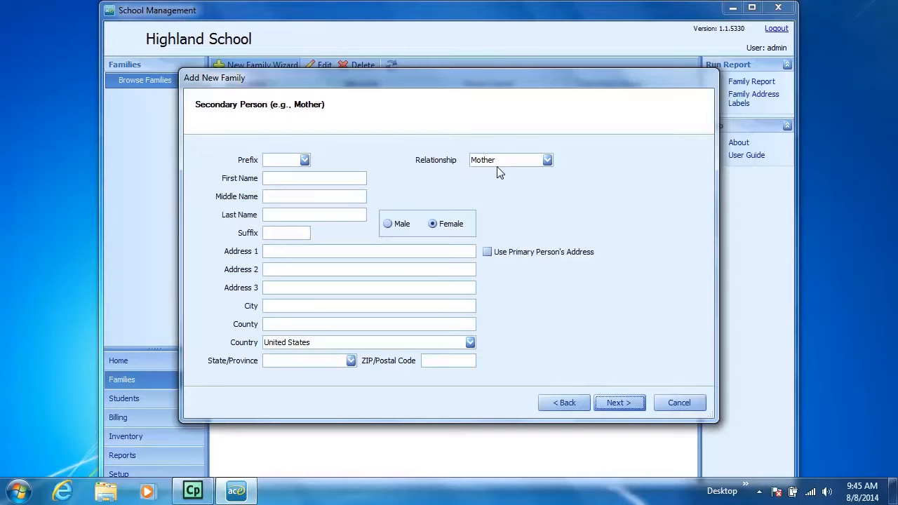
Enter the secondary person's prefix Mrs. and full name, reuse the primary person's address, and continue to the billing information.
left_click(547, 160)
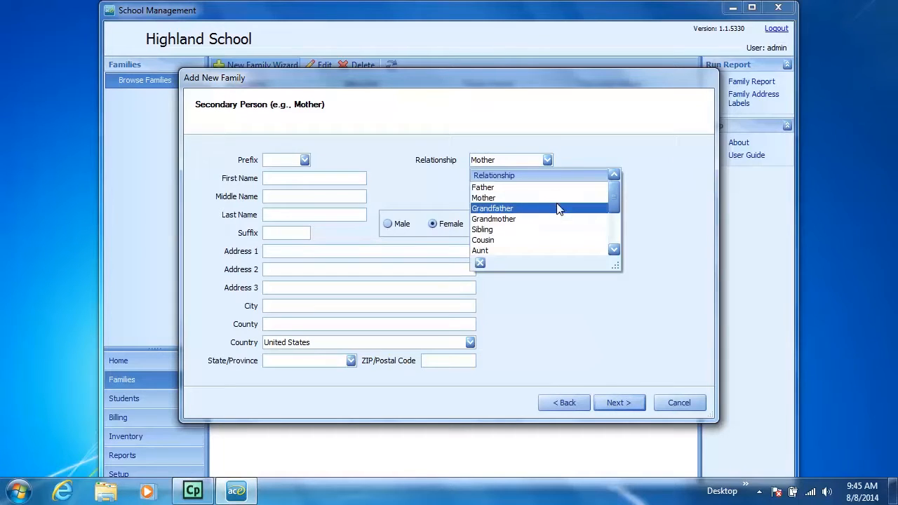
mouse_move(610, 202)
left_mouse_down()
mouse_move(612, 234)
mouse_move(612, 202)
left_mouse_up()
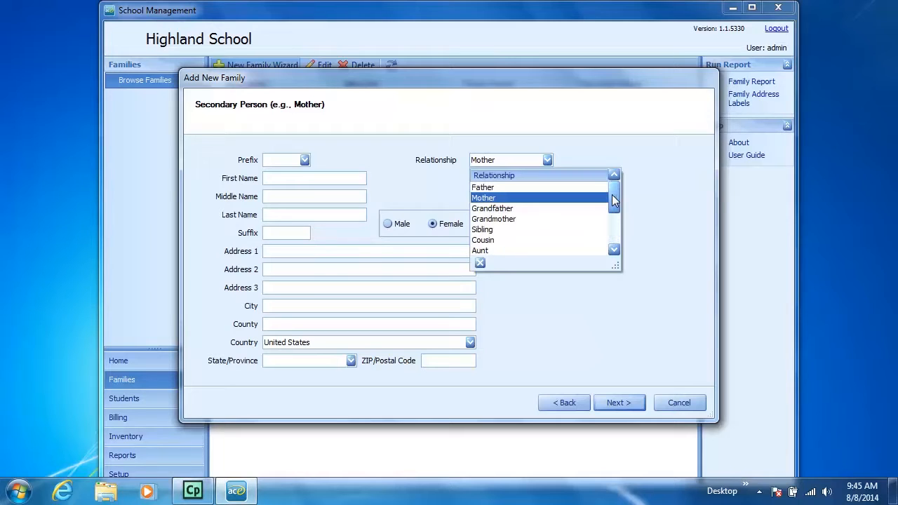
left_click(305, 163)
left_click(293, 205)
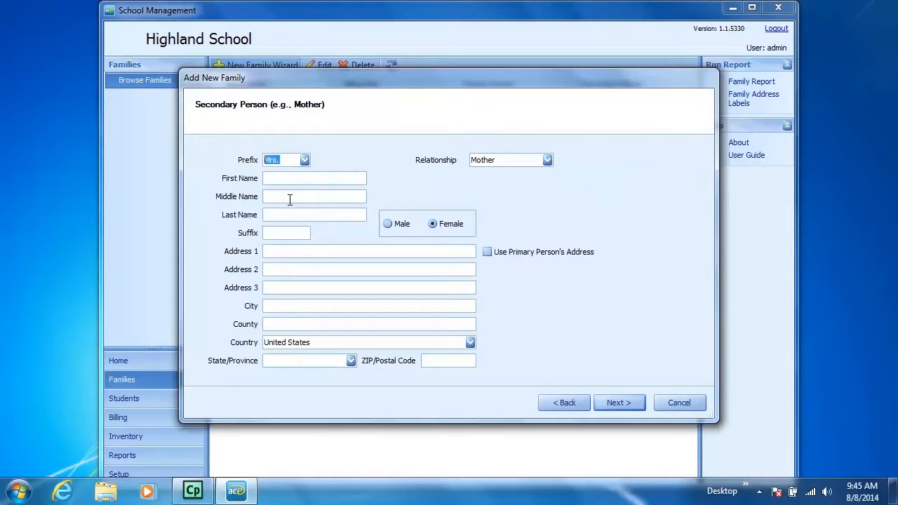
left_click(280, 178)
left_click(487, 253)
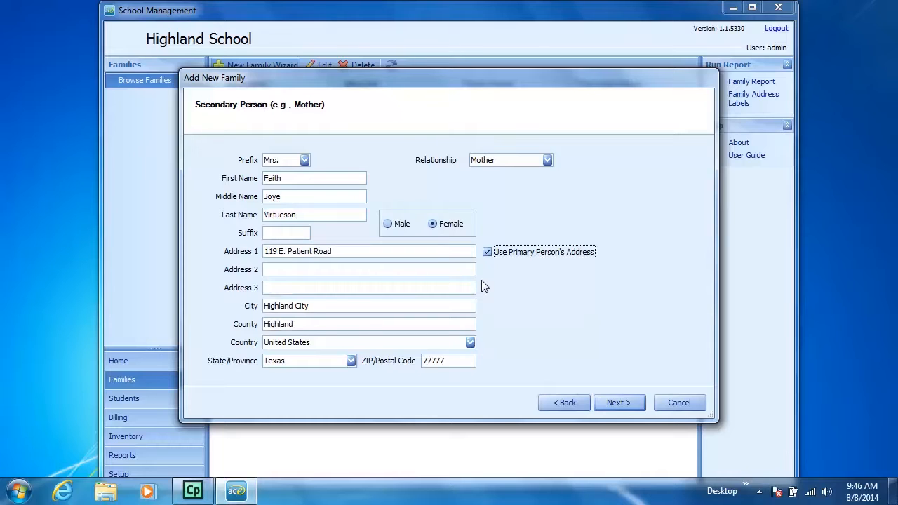
left_click(609, 403)
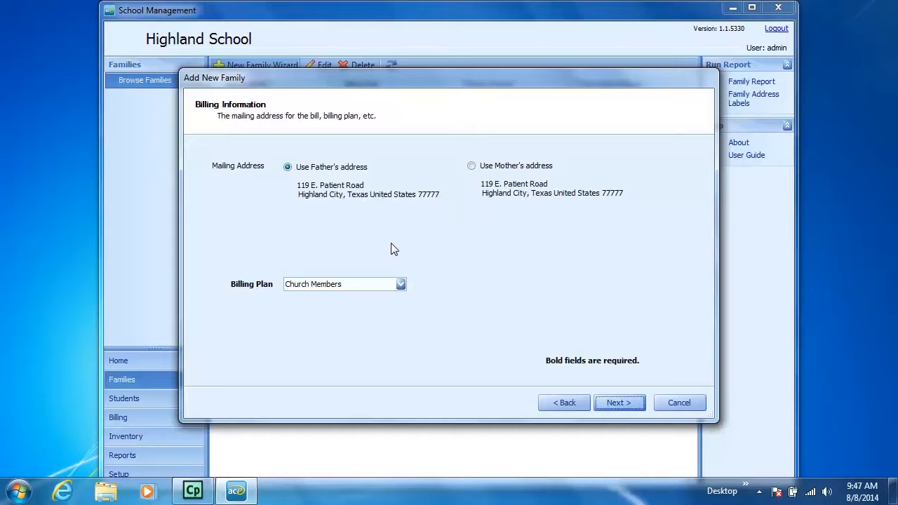
Choose the Church Members billing plan and continue to the student entry page.
left_click(400, 284)
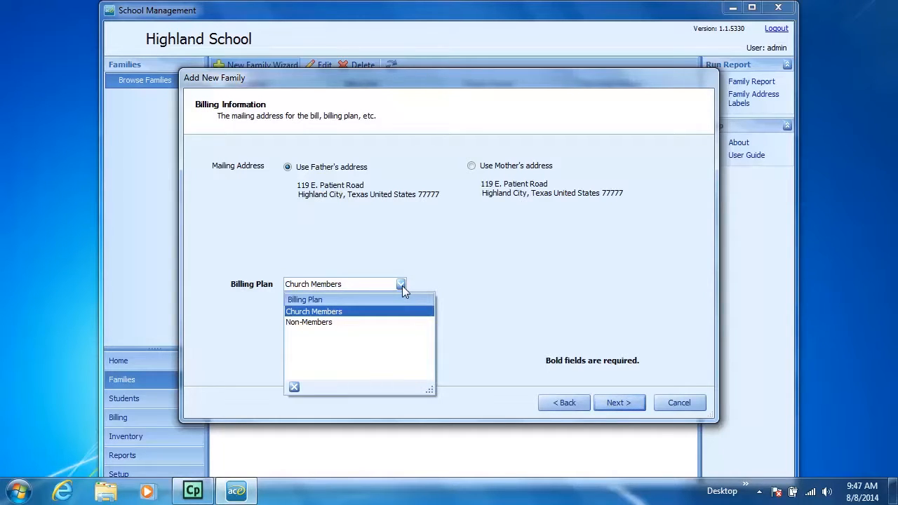
left_click(366, 312)
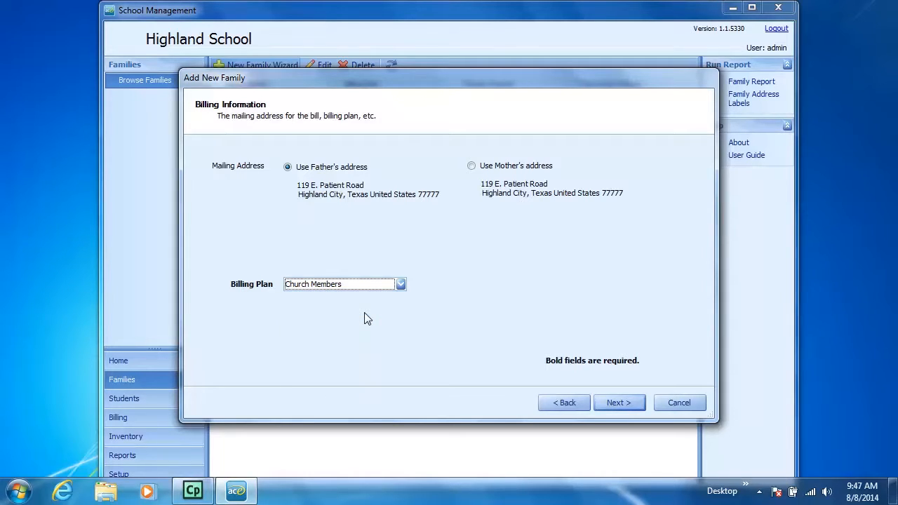
left_click(624, 403)
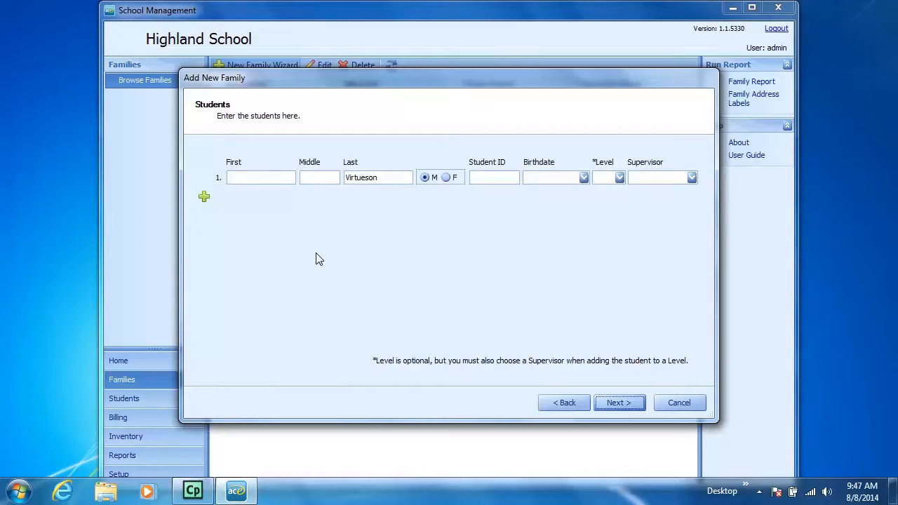
Enter the first student's first name, middle initial and student ID.
left_click(230, 176)
type("Ace")
key("Tab")
type("D")
type(".")
type("11")
type("1-11-1111")
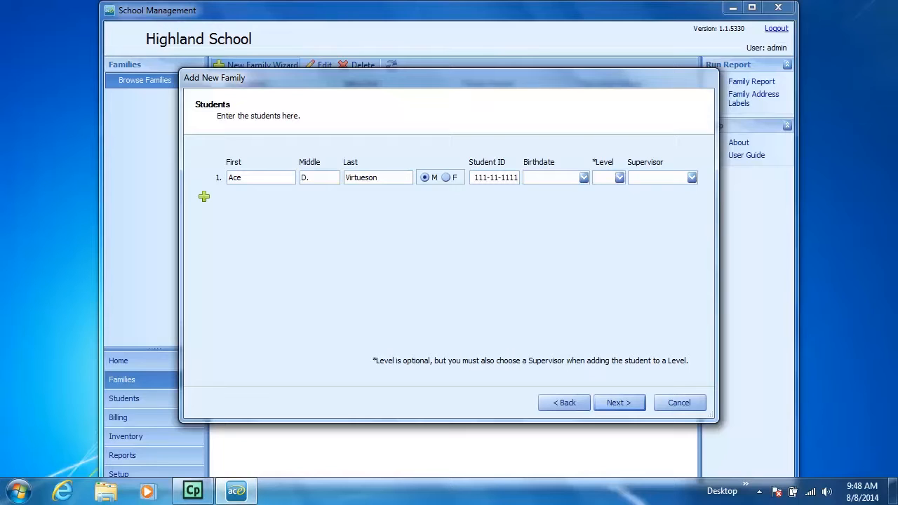
Enter the first student's birthdate.
left_click(526, 177)
type("37")
key("Right")
type("2002")
left_click(585, 178)
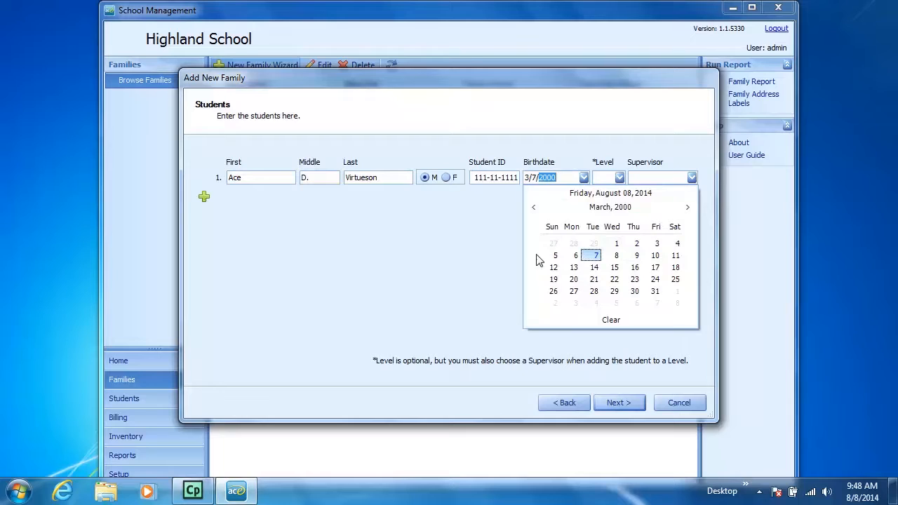
left_click(534, 208)
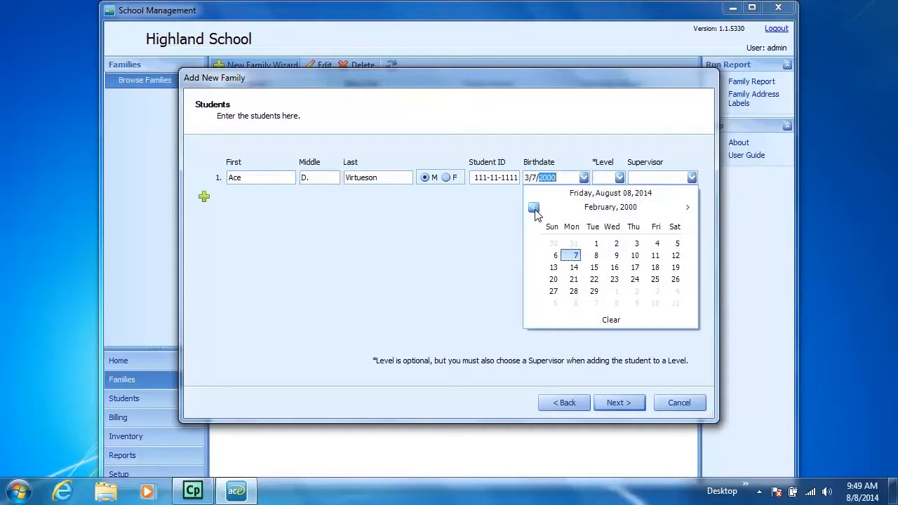
left_click(534, 208)
left_click(686, 209)
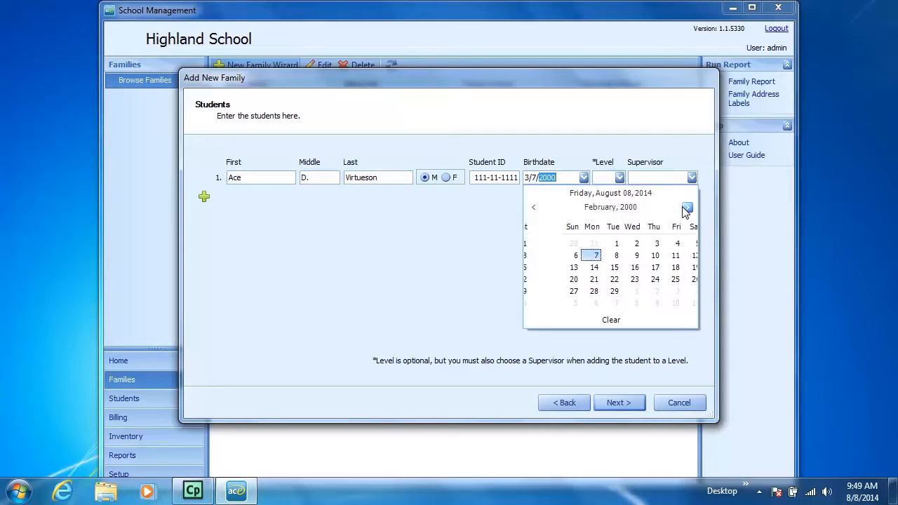
left_click(687, 208)
left_click(686, 208)
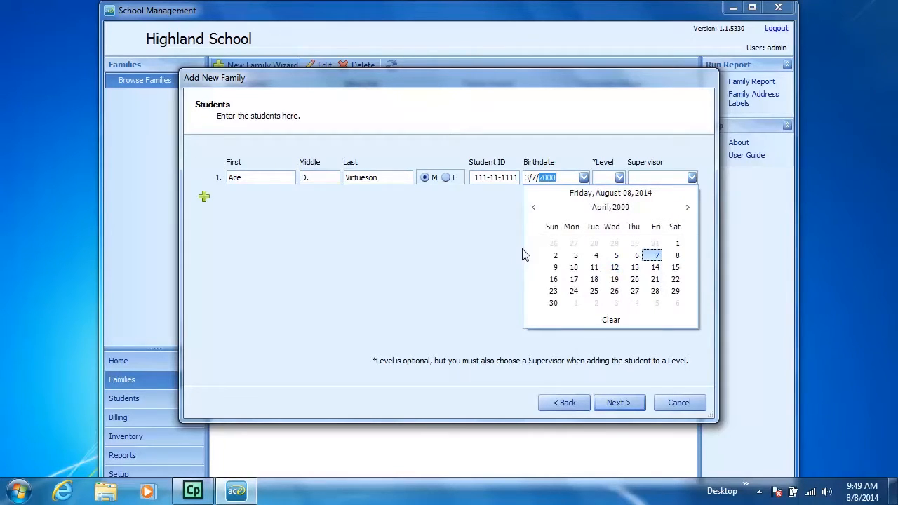
Set the first student's level to Freshman.
left_click(619, 177)
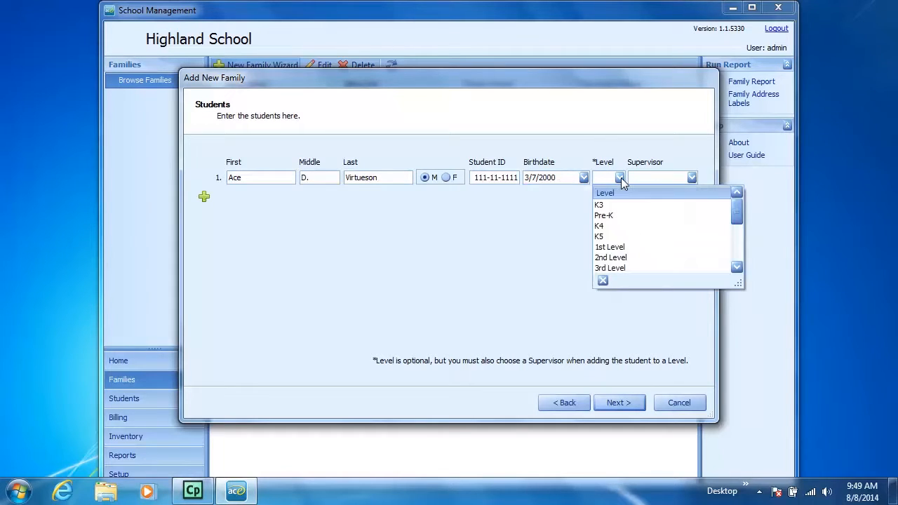
left_click_drag(736, 212, 740, 248)
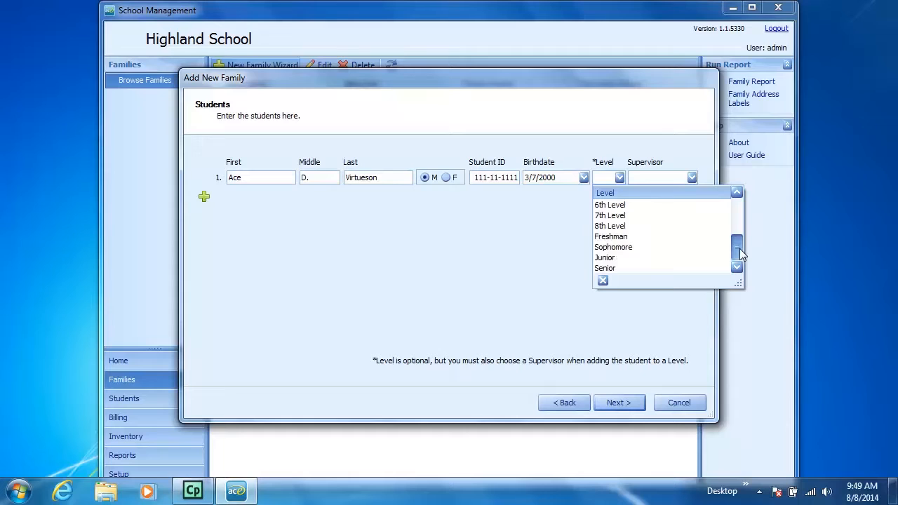
left_click(663, 239)
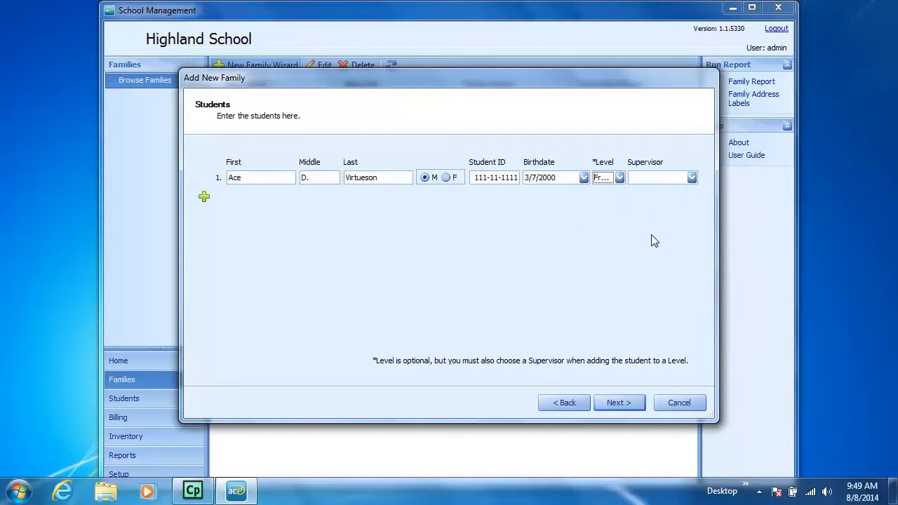
Assign the third supervisor in the list to the first student and add rows for a second and third student.
left_click(692, 179)
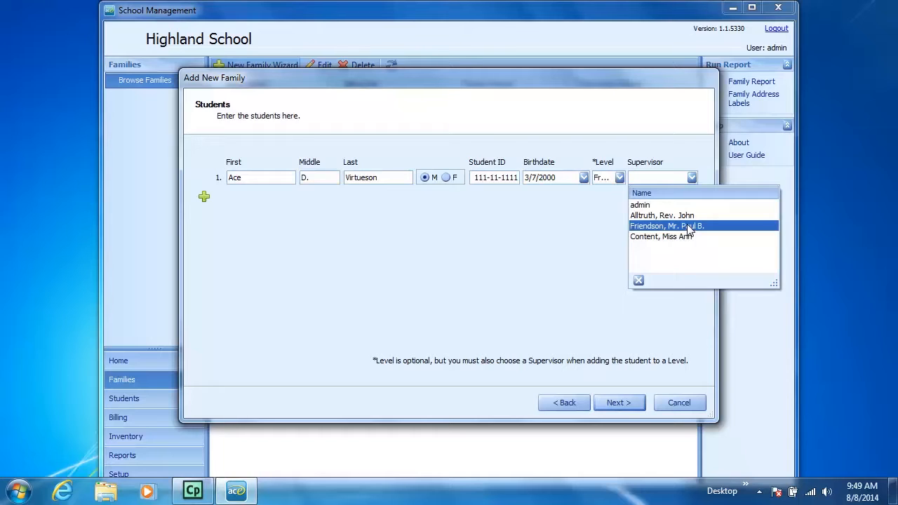
left_click(688, 226)
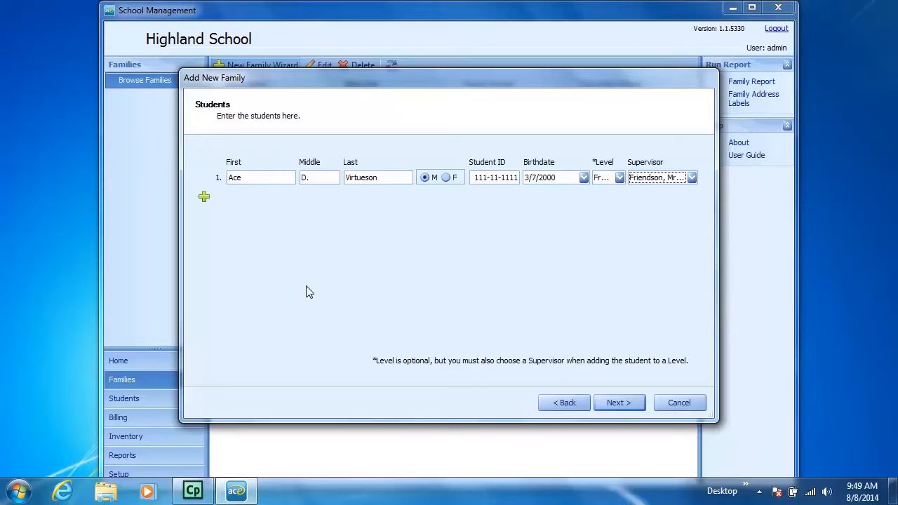
left_click(203, 197)
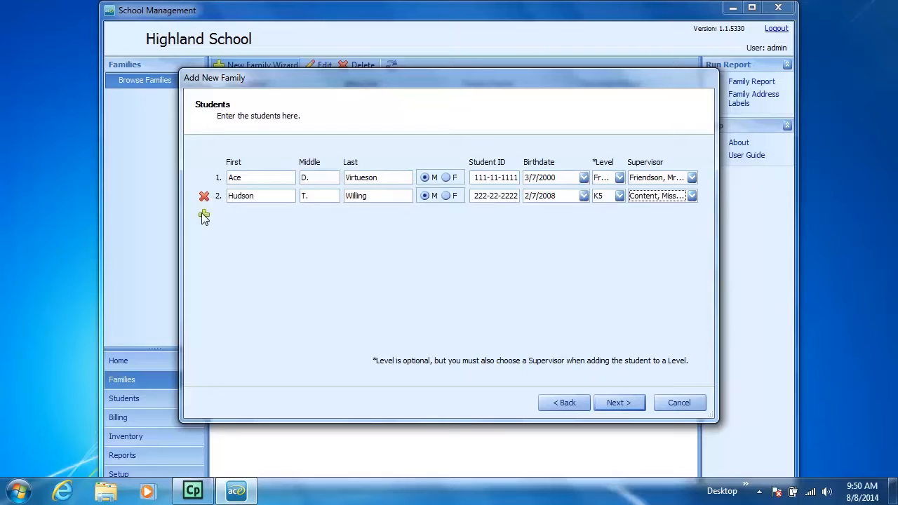
left_click(203, 215)
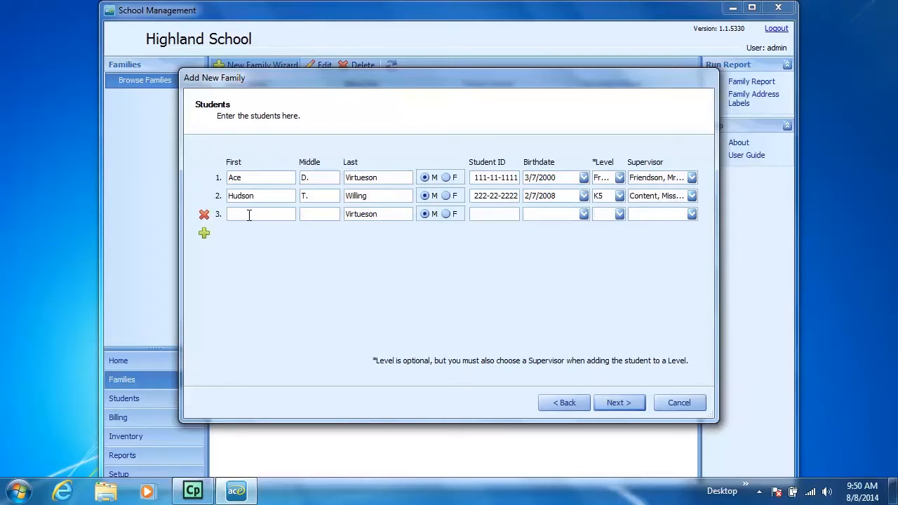
Enter the third student's first name, middle initial and student ID.
type("Judson")
type("T.")
left_click(471, 216)
type("333-33-3333")
Enter the third student's birthdate.
key("Tab")
type("/7")
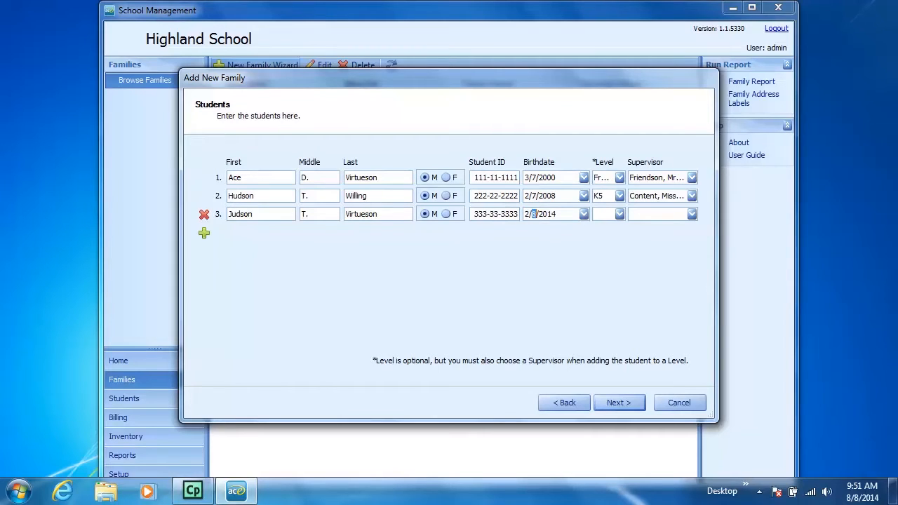
type("/")
type("2000")
Set the third student's level to K5 and assign the same supervisor as the second student.
left_click(618, 214)
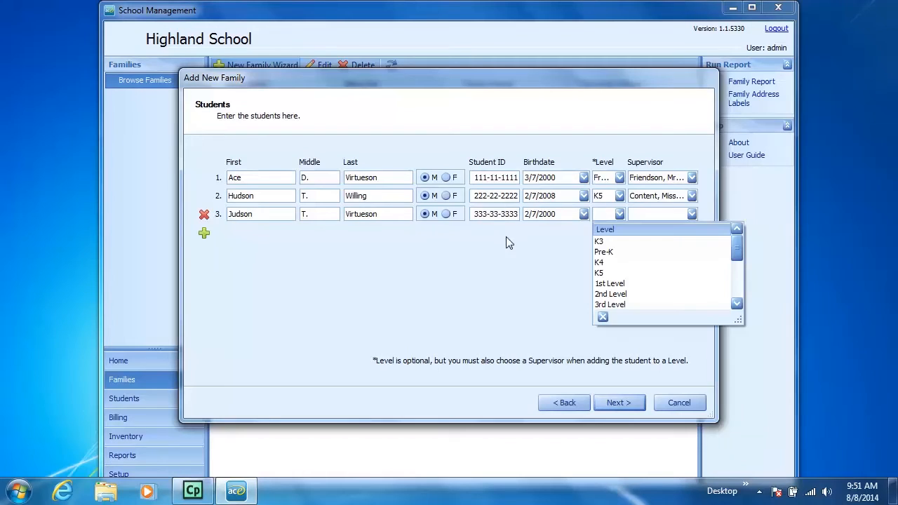
left_click(607, 273)
left_click(690, 214)
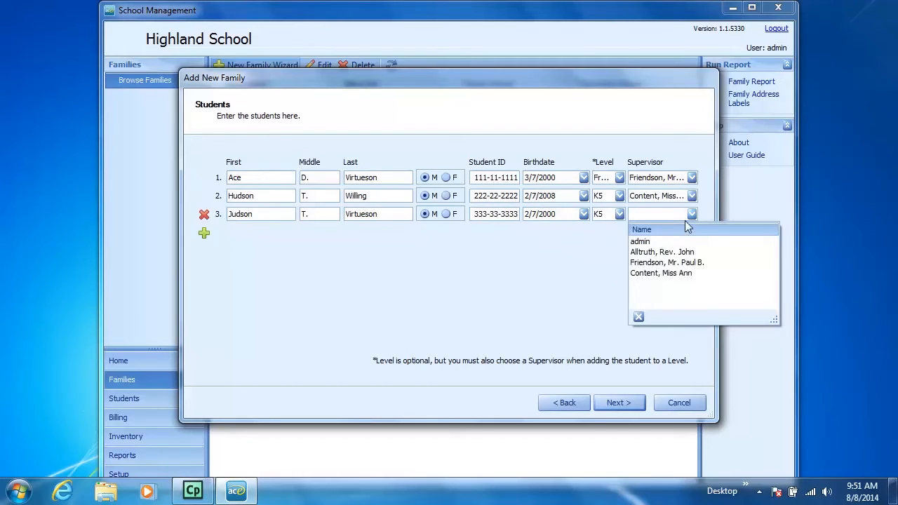
left_click(672, 274)
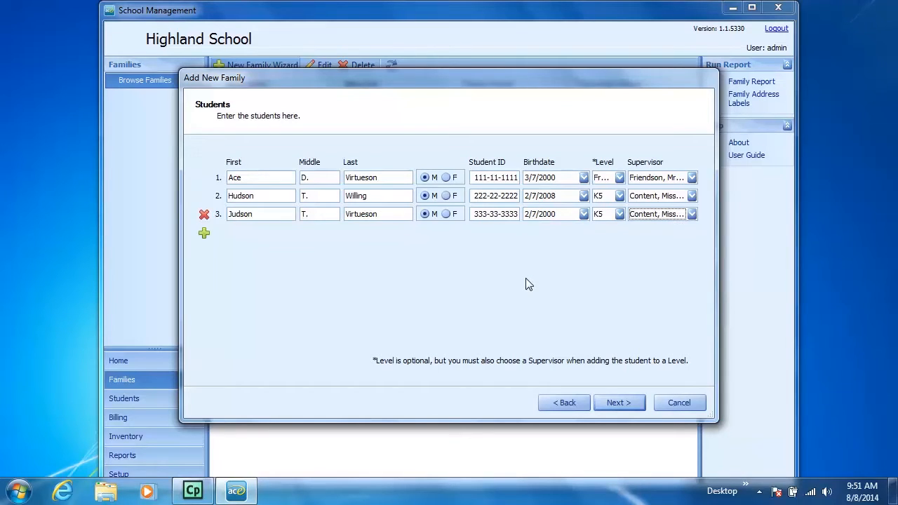
Continue to the Ready to Create Family summary and finish creating the family with its students.
left_click(628, 403)
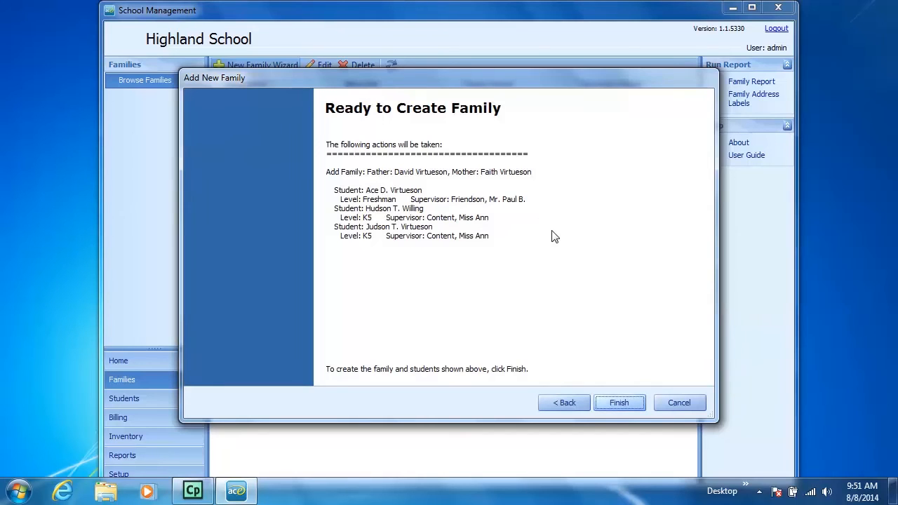
left_click(618, 404)
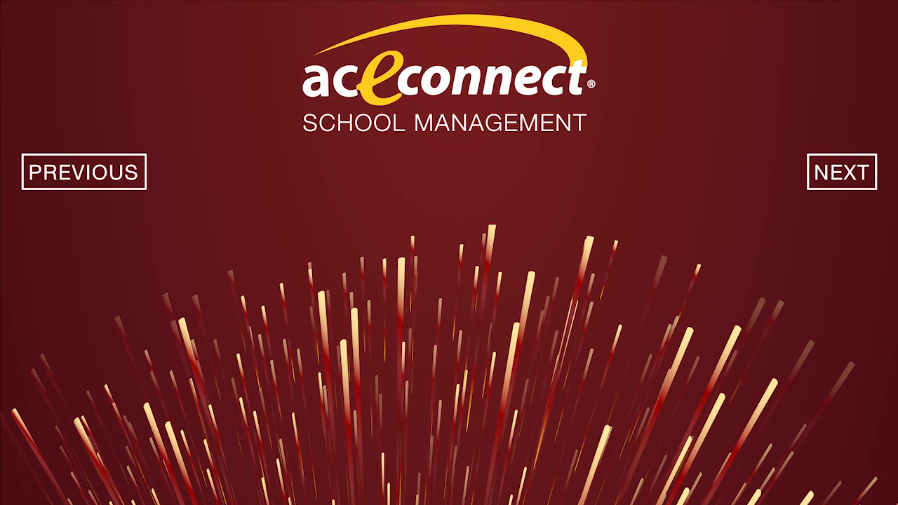